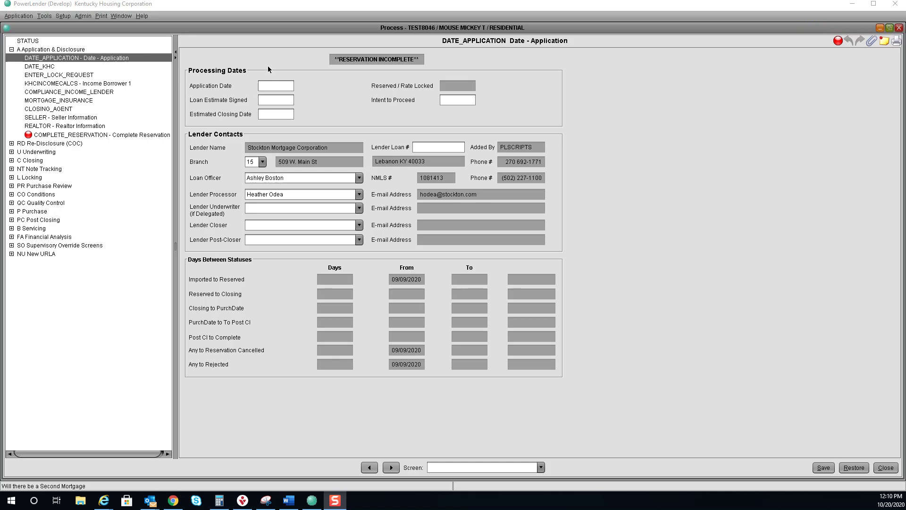
- Enter 10/20/2020 as the application date, then move to the Lender Loan # field
{"action": "left_click", "coordinate": [267, 85]}
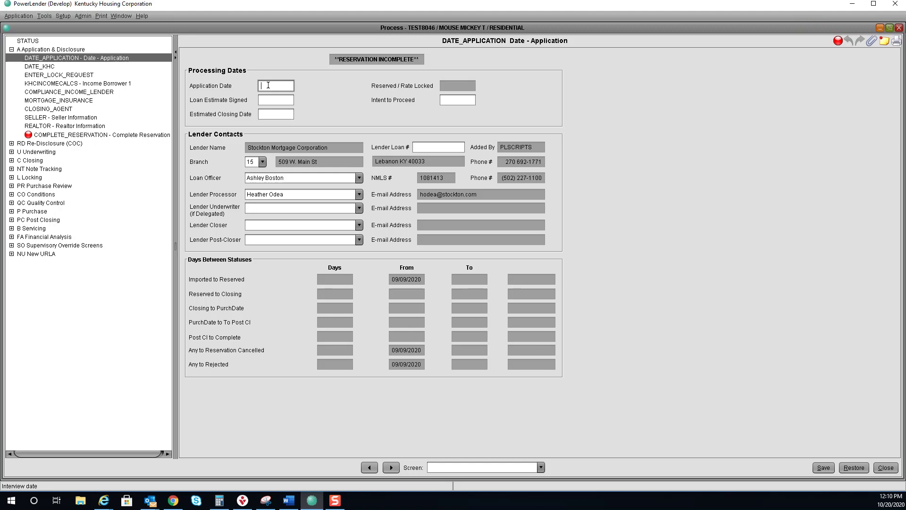
{"action": "type", "text": "10202020"}
{"action": "left_click", "coordinate": [425, 149]}
- Enter the lender loan number and select branch 13 (Florence KY)
{"action": "type", "text": "12345"}
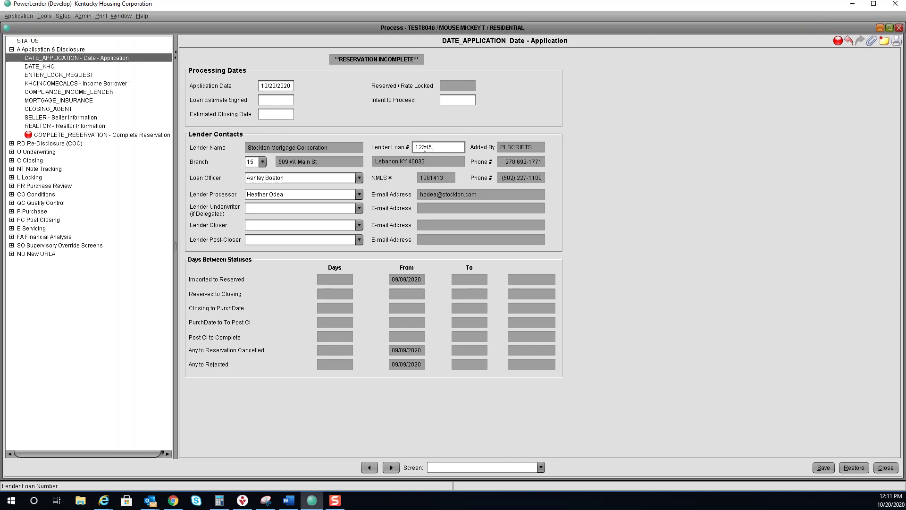
{"action": "double_click", "coordinate": [251, 162]}
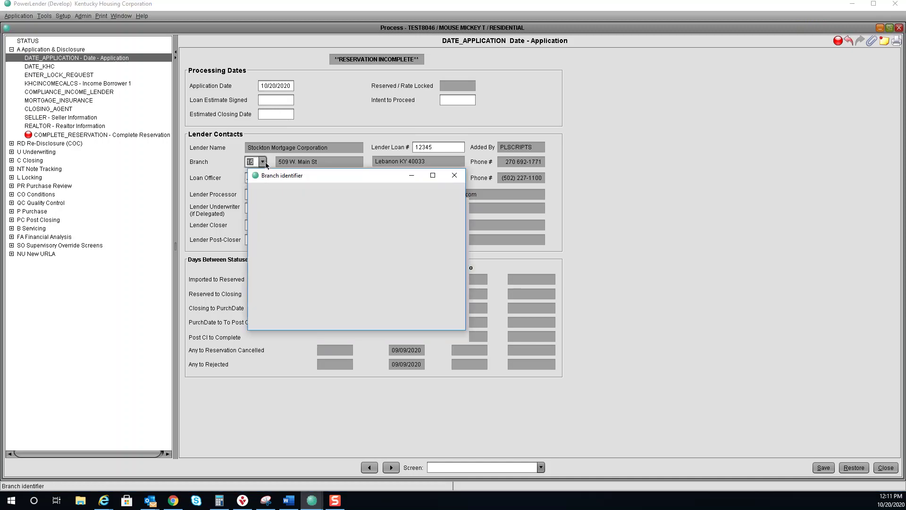
{"action": "double_click", "coordinate": [287, 225]}
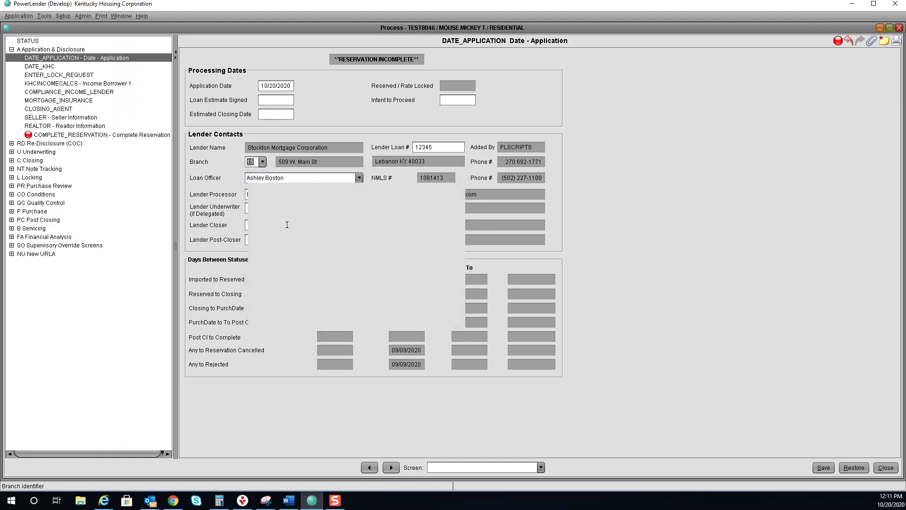
- Assign a different loan officer and lender processor from their dropdown lists
{"action": "left_click", "coordinate": [359, 178]}
{"action": "double_click", "coordinate": [295, 218]}
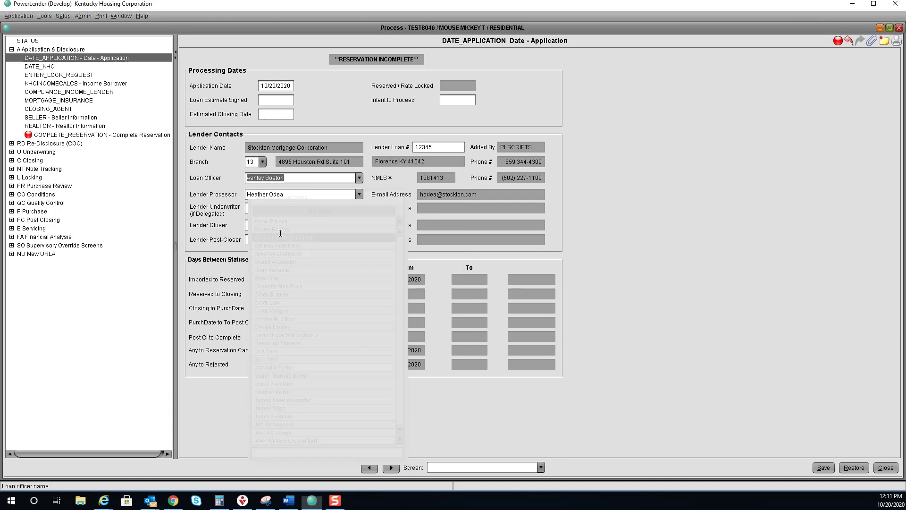
{"action": "left_click", "coordinate": [359, 194]}
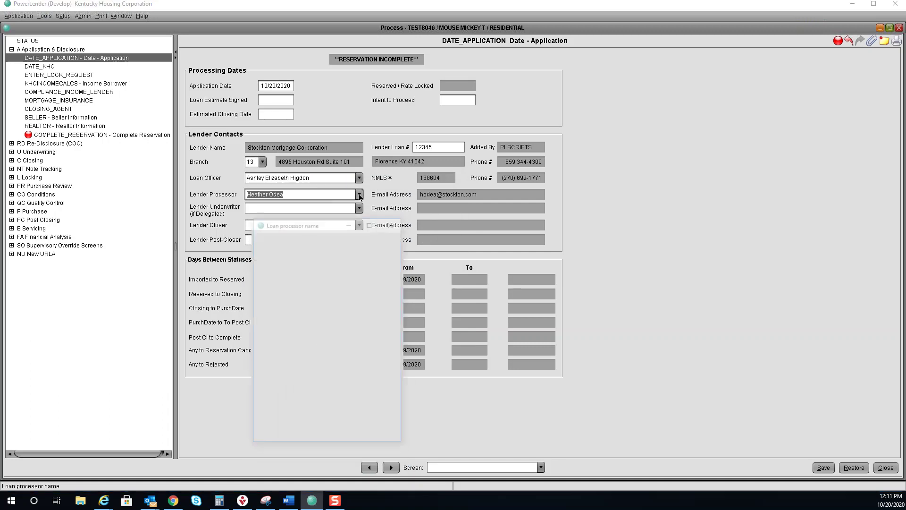
{"action": "double_click", "coordinate": [287, 261]}
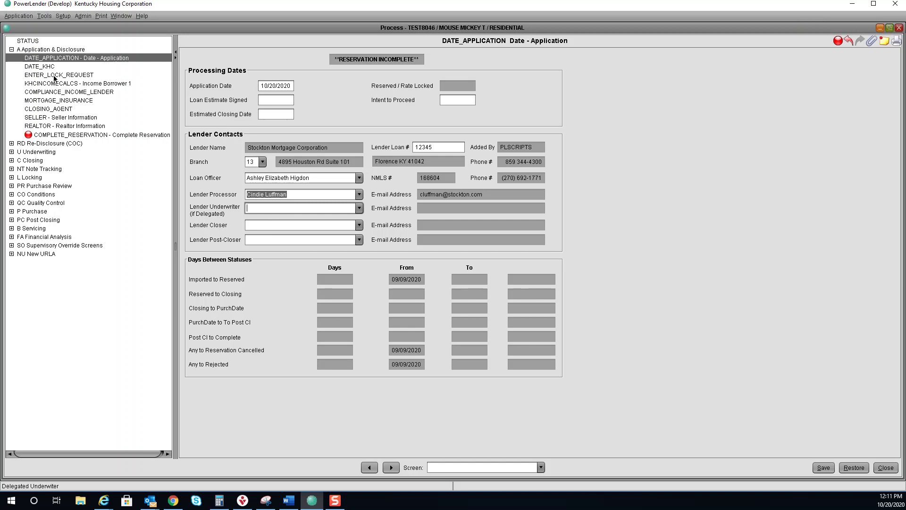
- Open ENTER_LOCK_REQUEST and scroll down until the Additional Information section is visible
{"action": "left_click", "coordinate": [54, 75]}
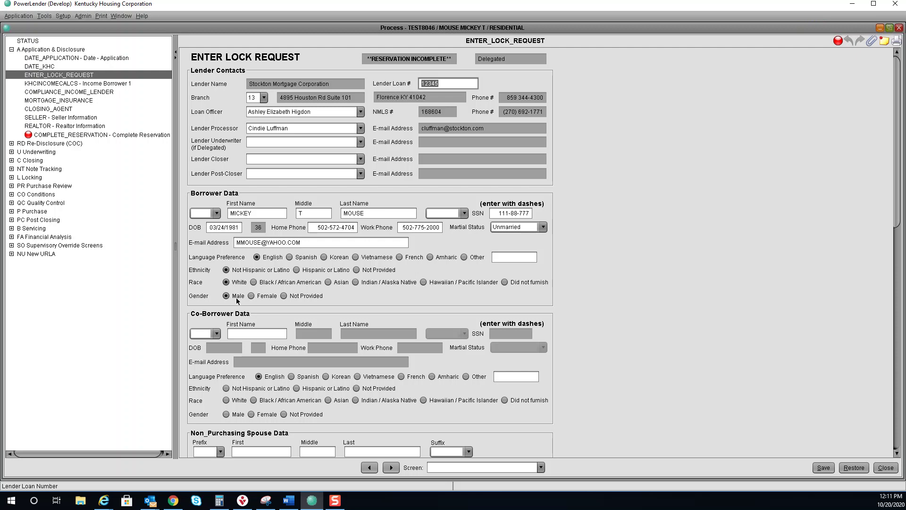
{"action": "scroll", "coordinate": [237, 301], "scroll_direction": "down", "scroll_amount": 1}
{"action": "scroll", "coordinate": [237, 300], "scroll_direction": "down", "scroll_amount": 3}
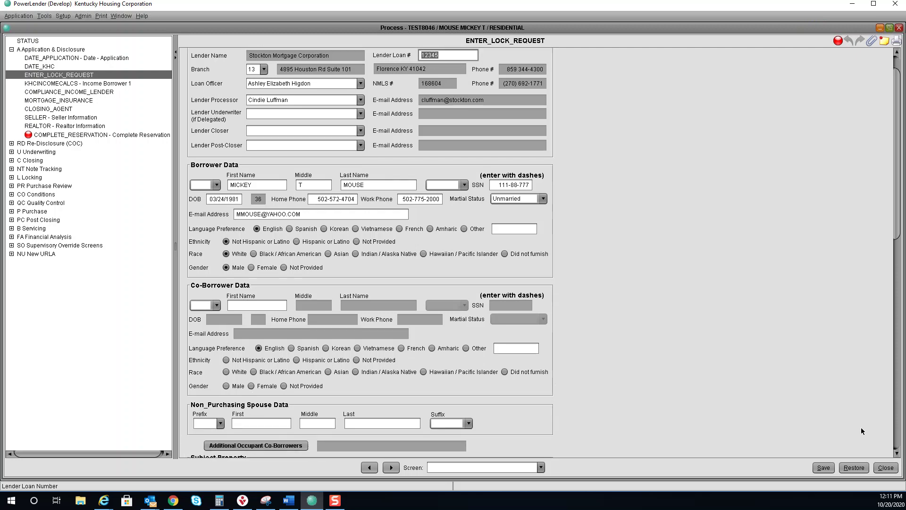
{"action": "left_click", "coordinate": [897, 453]}
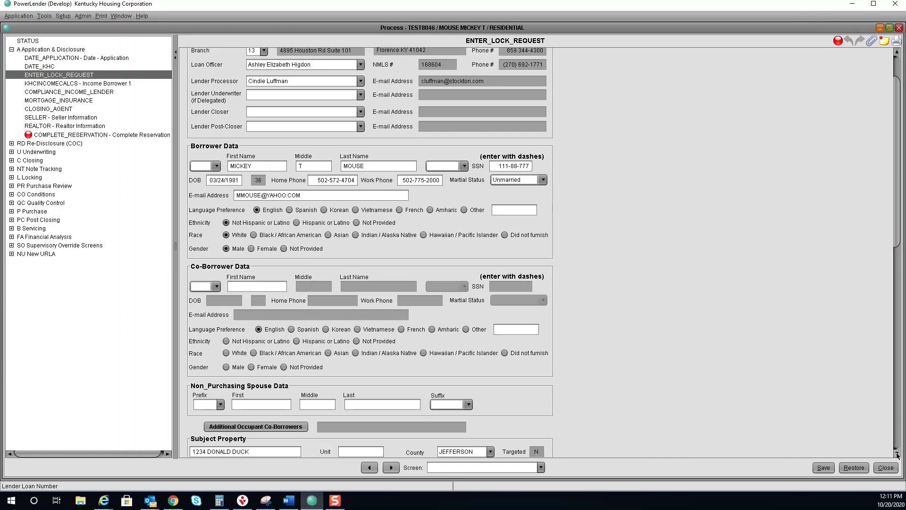
{"action": "left_click", "coordinate": [897, 454]}
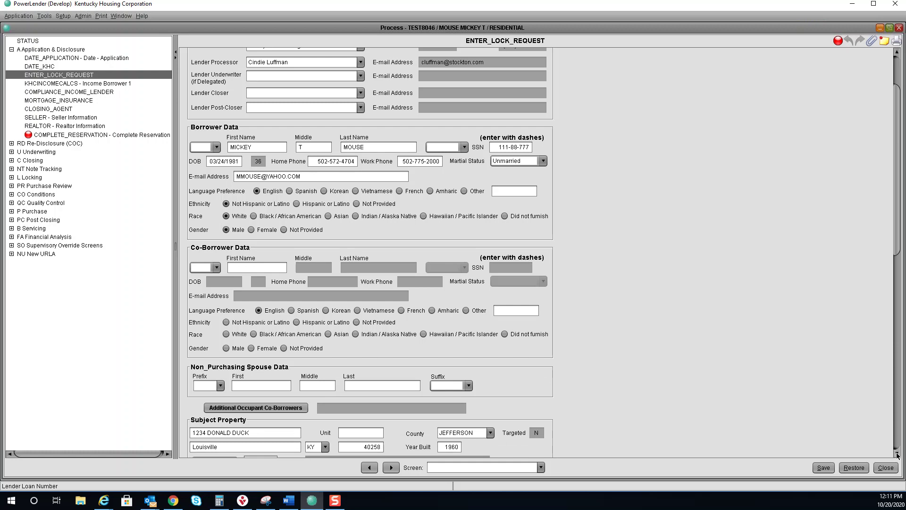
{"action": "left_click", "coordinate": [897, 454]}
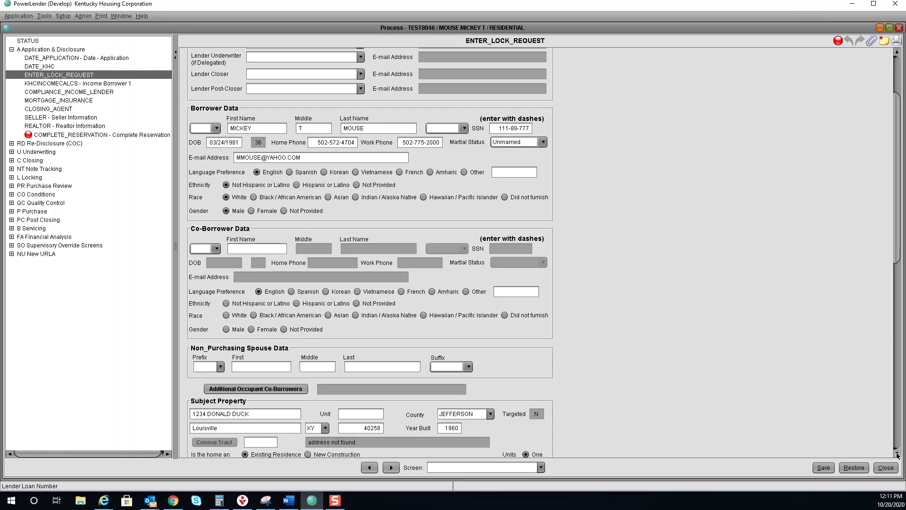
{"action": "left_click", "coordinate": [897, 454]}
{"action": "left_click", "coordinate": [896, 454]}
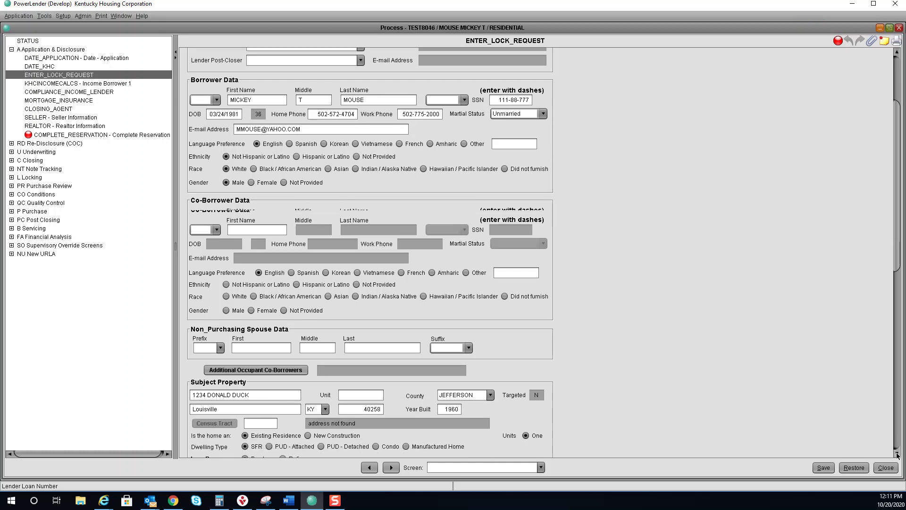
{"action": "left_click", "coordinate": [897, 454]}
{"action": "left_click", "coordinate": [897, 454]}
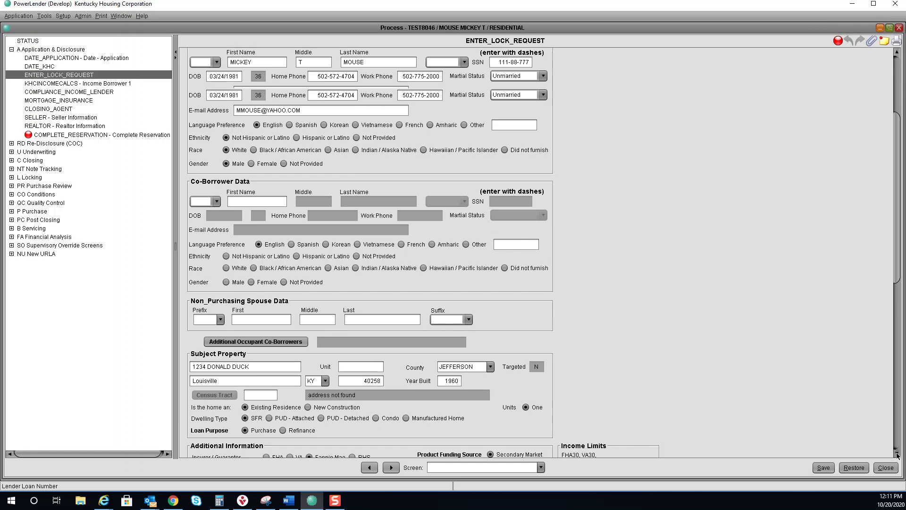
{"action": "left_click", "coordinate": [896, 454]}
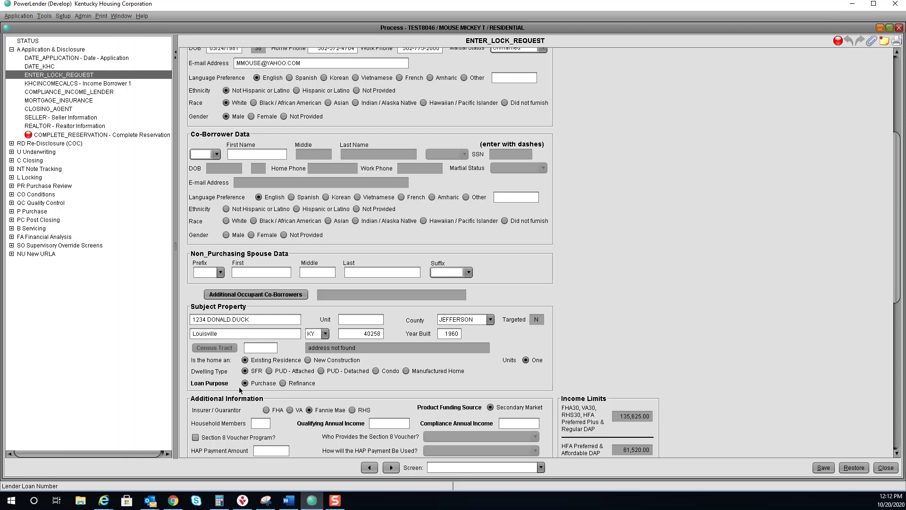
- Enter 1 household member, 4000 qualifying annual income and 40,00 compliance annual income
{"action": "left_click", "coordinate": [259, 422]}
{"action": "type", "text": "1"}
{"action": "left_click", "coordinate": [380, 423]}
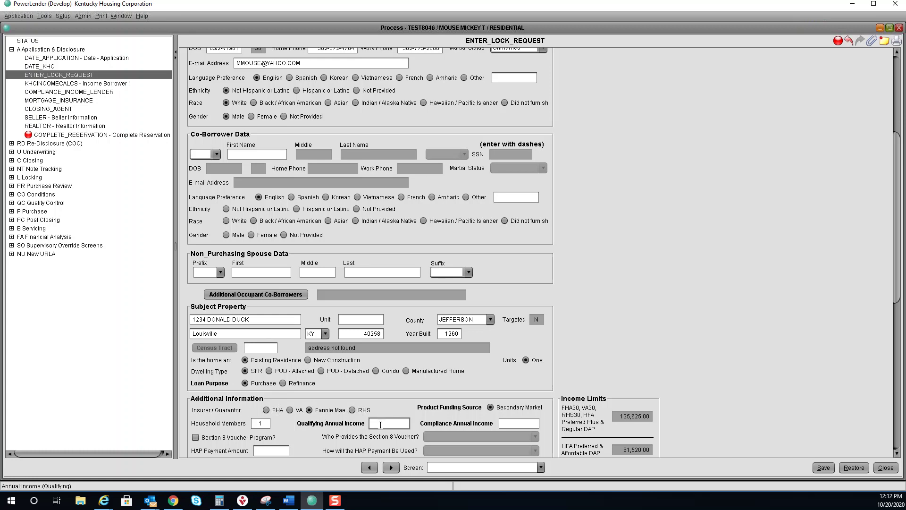
{"action": "type", "text": "40000"}
{"action": "key", "text": "Tab"}
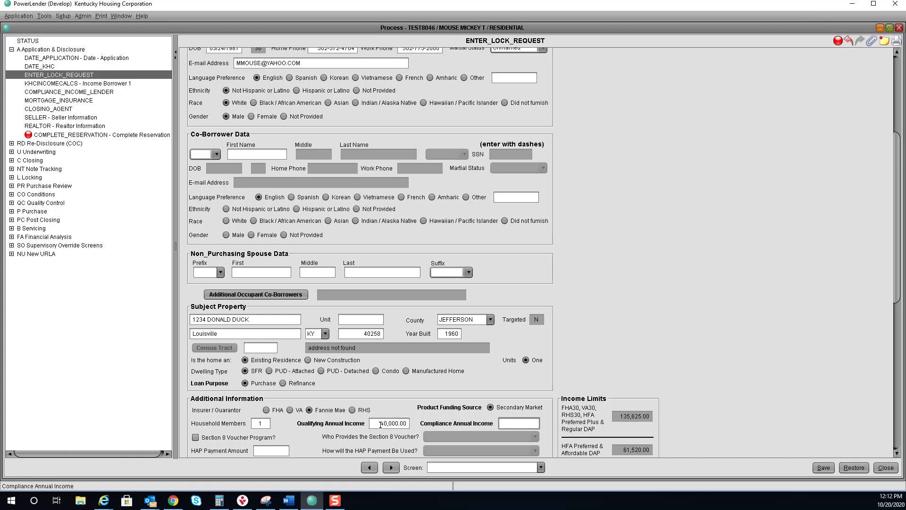
{"action": "type", "text": "40,"}
{"action": "type", "text": "0000"}
{"action": "key", "text": "Tab"}
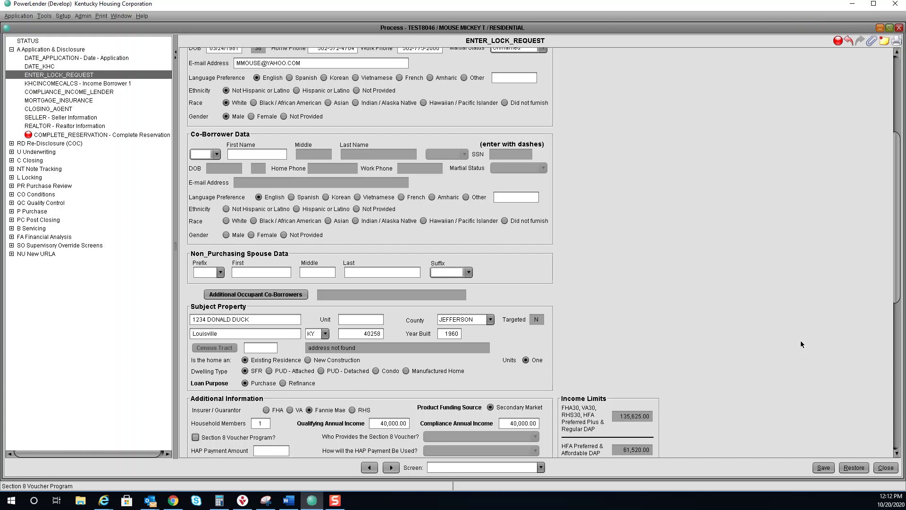
- Set payment ratio 40, debt ratio 50 and borrower credit score 720
{"action": "scroll", "coordinate": [801, 344], "scroll_direction": "down", "scroll_amount": 3}
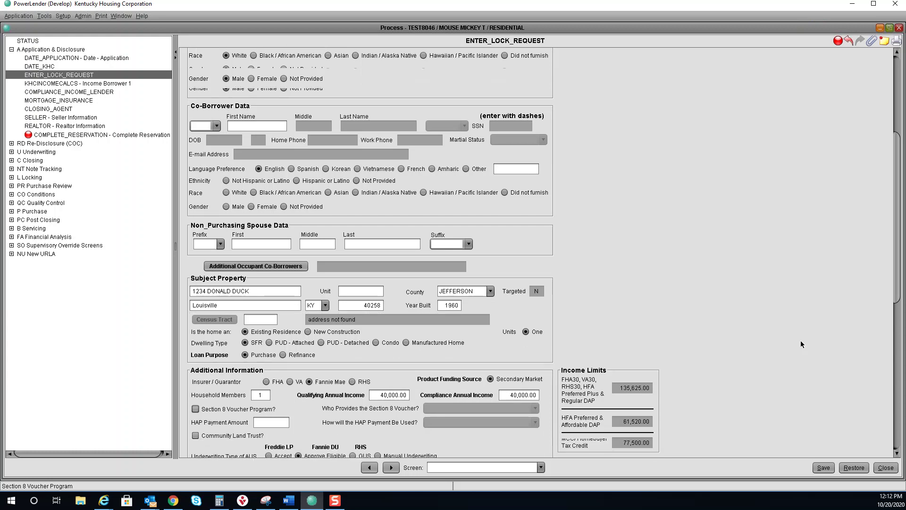
{"action": "scroll", "coordinate": [801, 344], "scroll_direction": "down", "scroll_amount": 3}
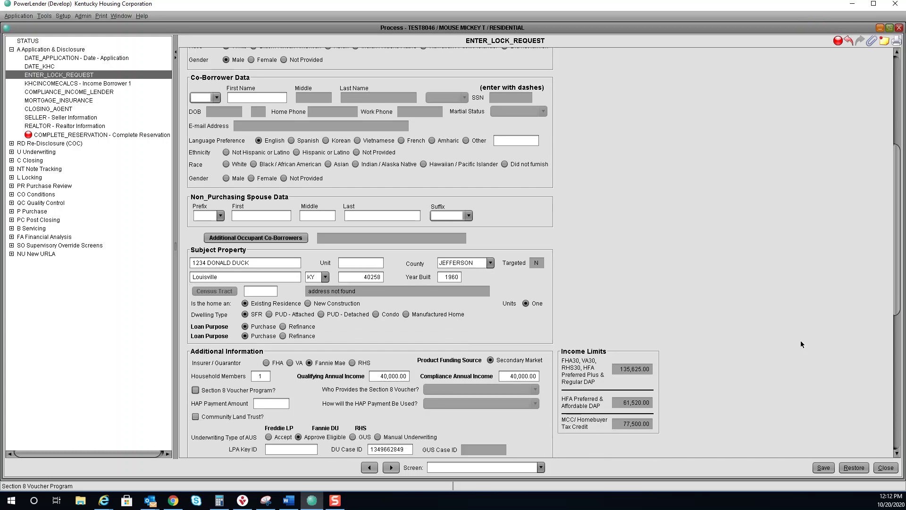
{"action": "scroll", "coordinate": [800, 341], "scroll_direction": "down", "scroll_amount": 3}
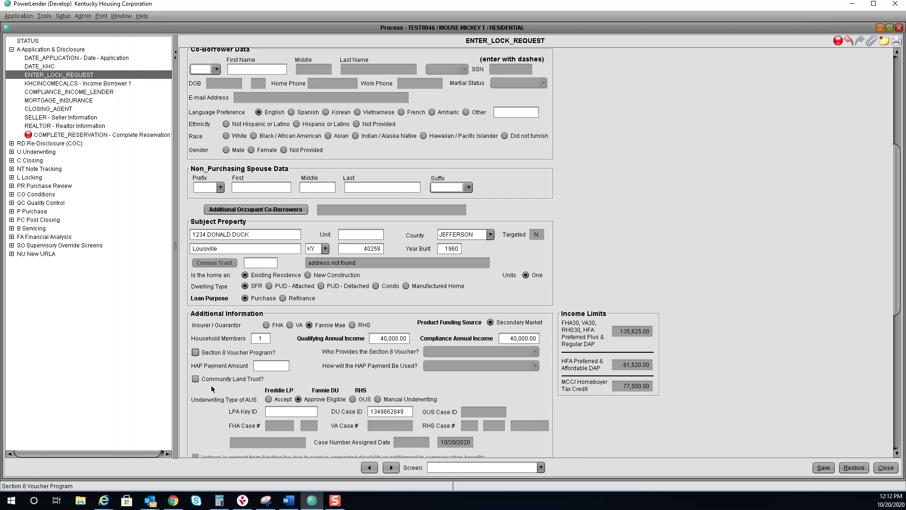
{"action": "scroll", "coordinate": [211, 387], "scroll_direction": "down", "scroll_amount": 4}
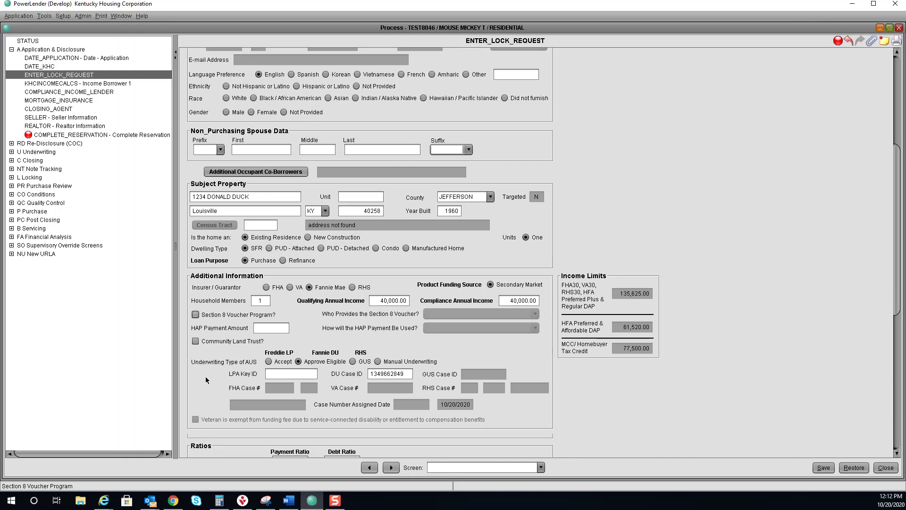
{"action": "scroll", "coordinate": [205, 379], "scroll_direction": "down", "scroll_amount": 6}
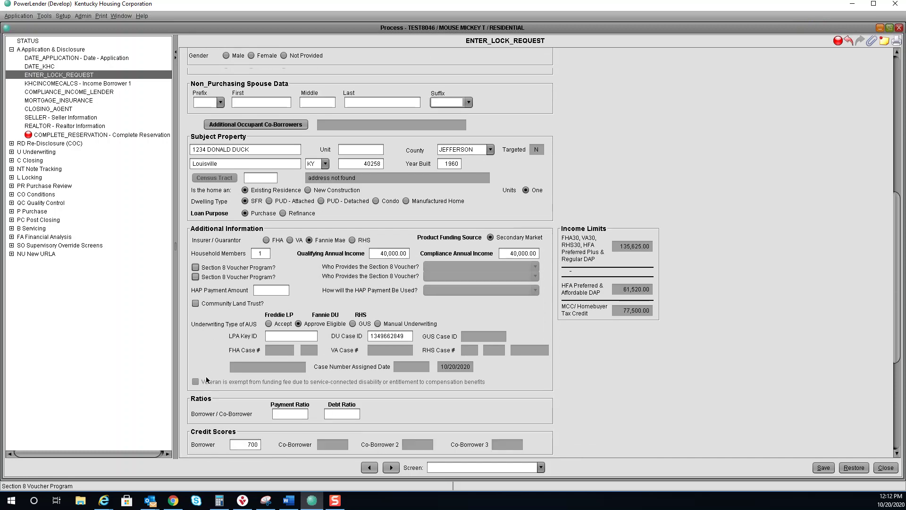
{"action": "scroll", "coordinate": [206, 379], "scroll_direction": "down", "scroll_amount": 3}
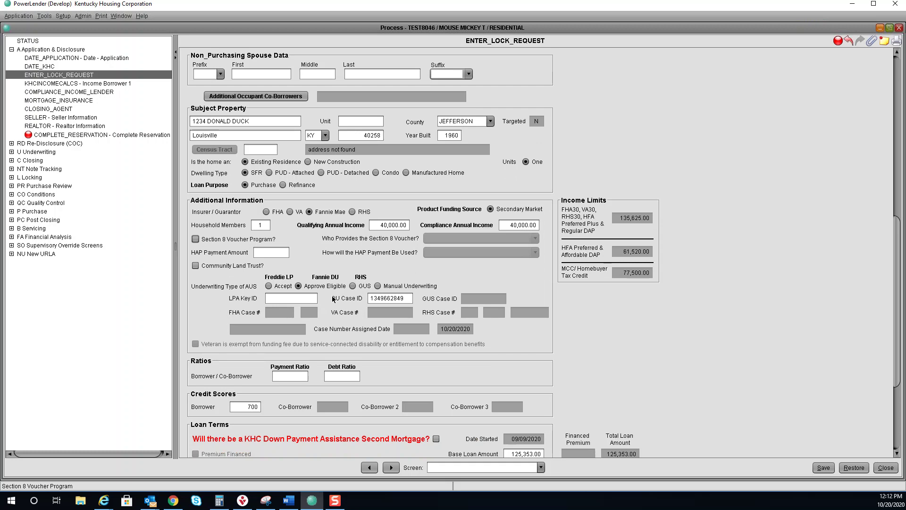
{"action": "left_click", "coordinate": [296, 373]}
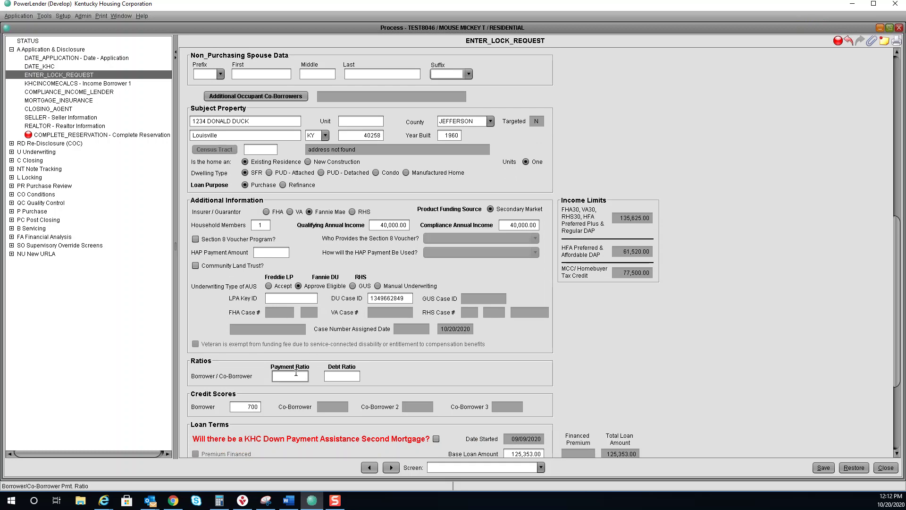
{"action": "key", "text": "Tab"}
{"action": "type", "text": "5"}
{"action": "key", "text": "Tab"}
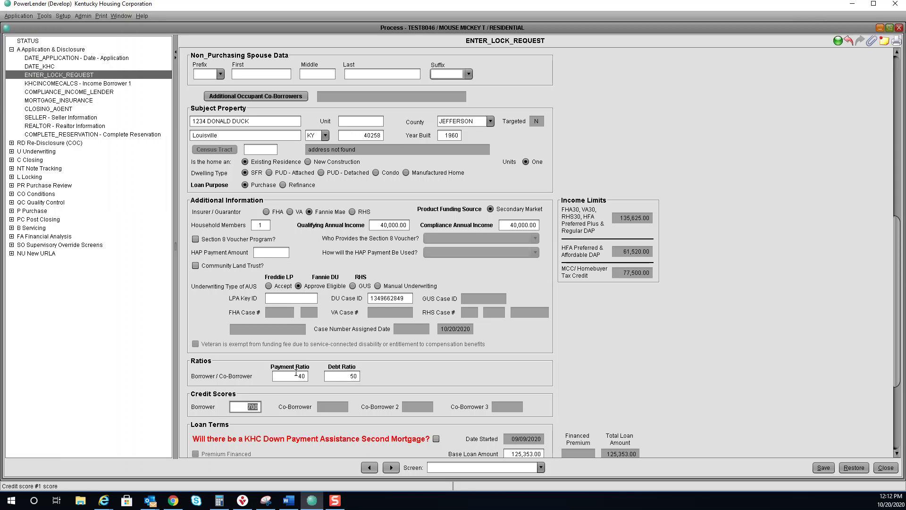
{"action": "type", "text": "720"}
{"action": "key", "text": "Tab"}
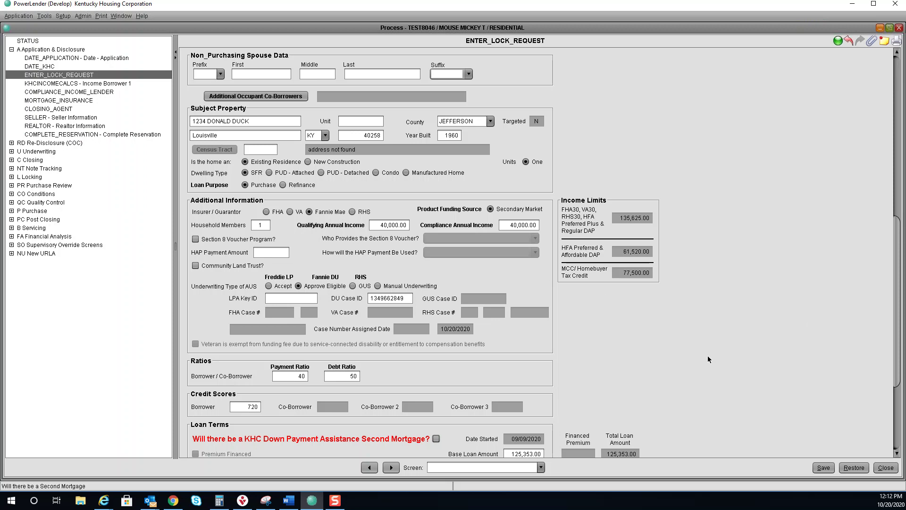
- Check KHC Down Payment Assistance, dismiss the warning, and enter a 6000 second mortgage amount
{"action": "scroll", "coordinate": [708, 359], "scroll_direction": "down", "scroll_amount": 2}
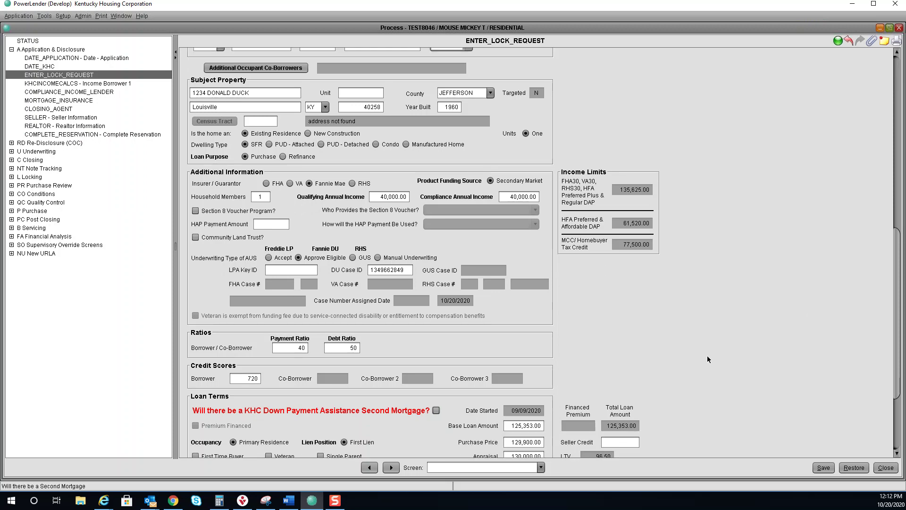
{"action": "scroll", "coordinate": [708, 359], "scroll_direction": "down", "scroll_amount": 3}
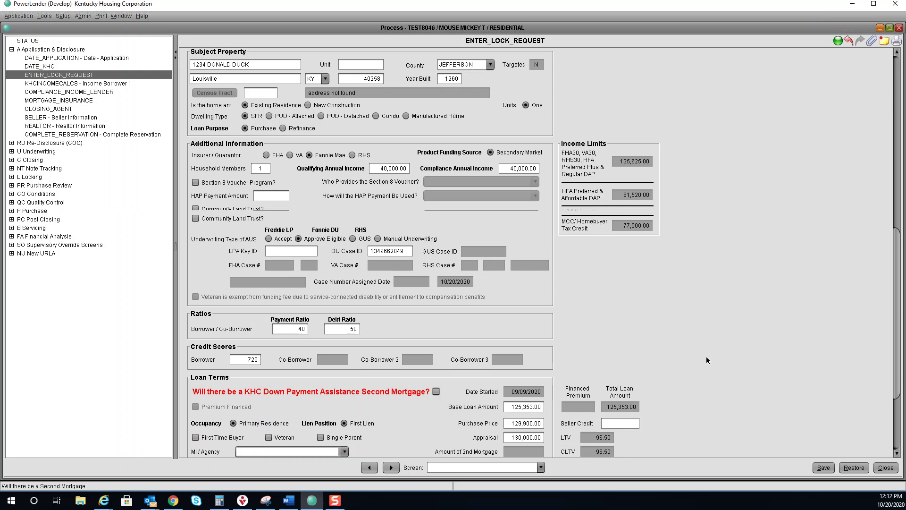
{"action": "scroll", "coordinate": [706, 359], "scroll_direction": "down", "scroll_amount": 3}
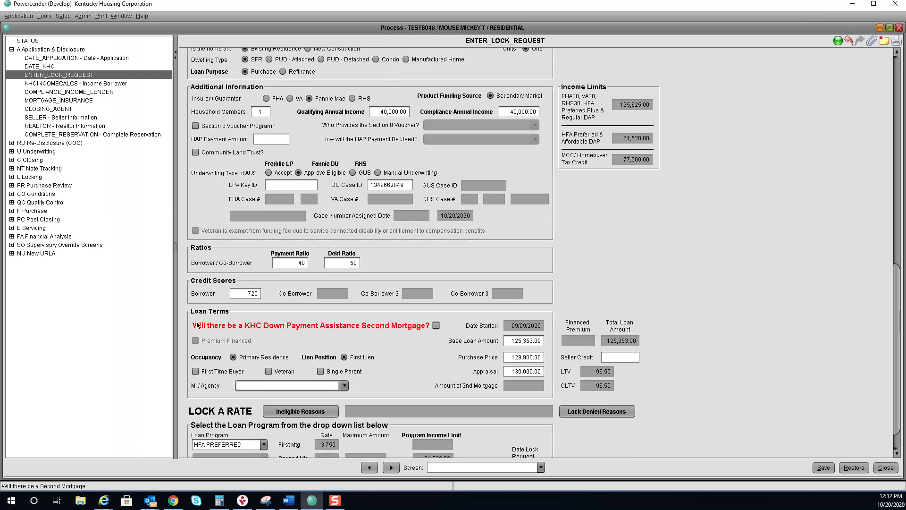
{"action": "left_click", "coordinate": [436, 326]}
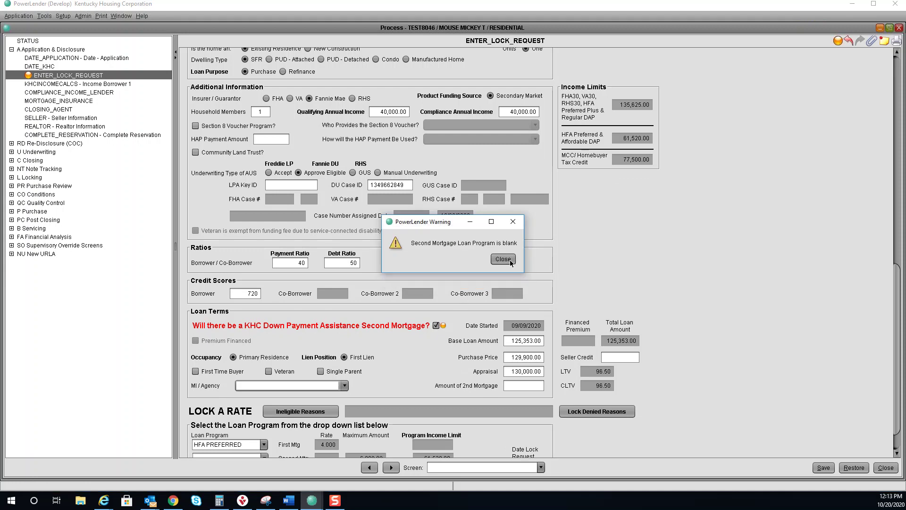
{"action": "left_click", "coordinate": [503, 259]}
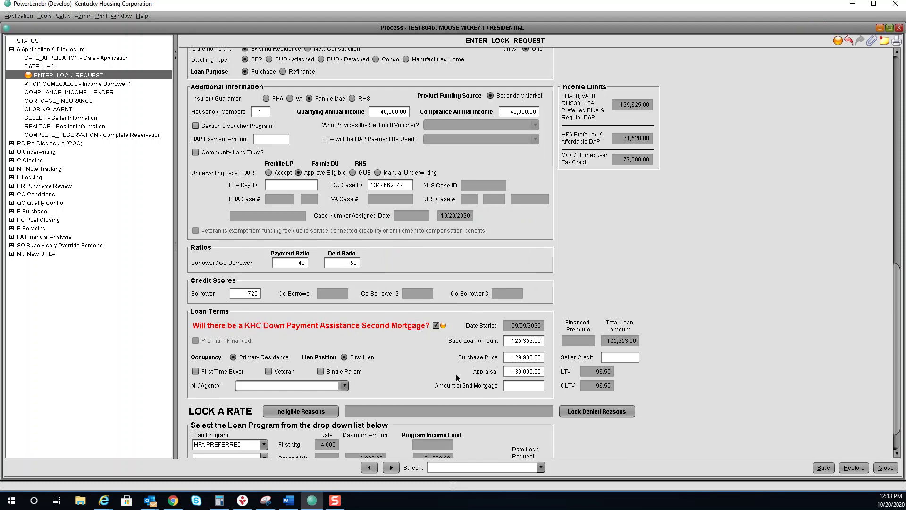
{"action": "left_click", "coordinate": [513, 387]}
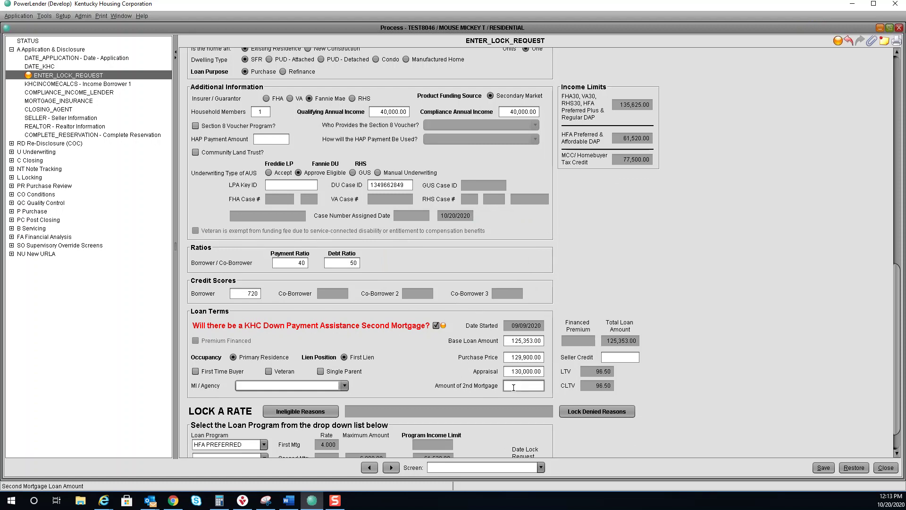
{"action": "type", "text": "6000"}
- Mark the borrower as a first time buyer
{"action": "left_click", "coordinate": [196, 372]}
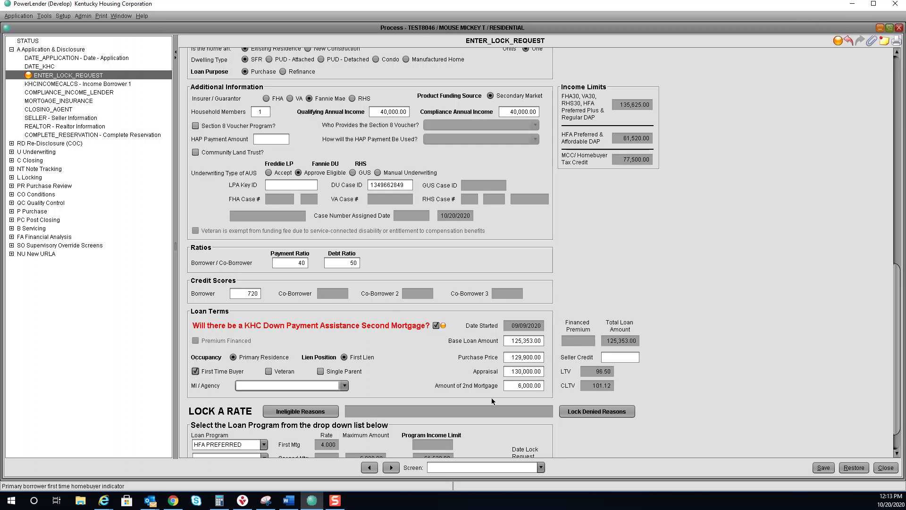
{"action": "scroll", "coordinate": [492, 400], "scroll_direction": "down", "scroll_amount": 3}
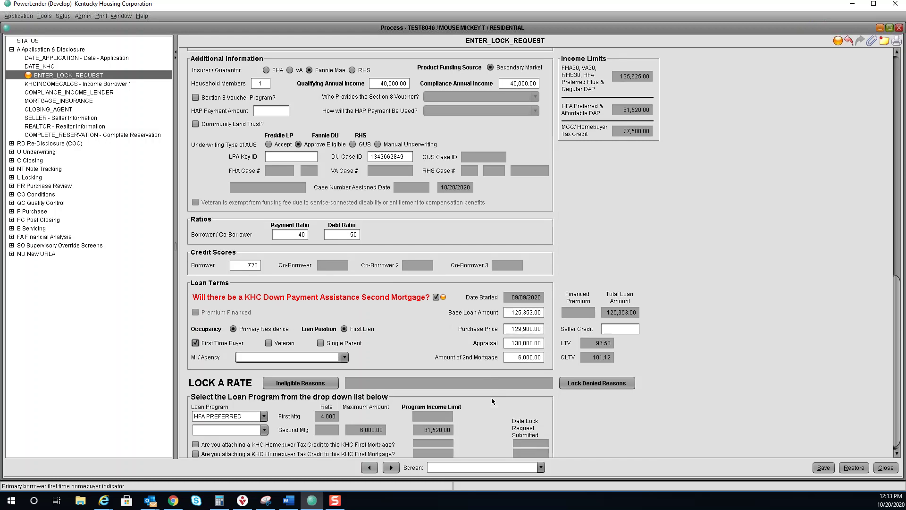
{"action": "scroll", "coordinate": [492, 399], "scroll_direction": "down", "scroll_amount": 1}
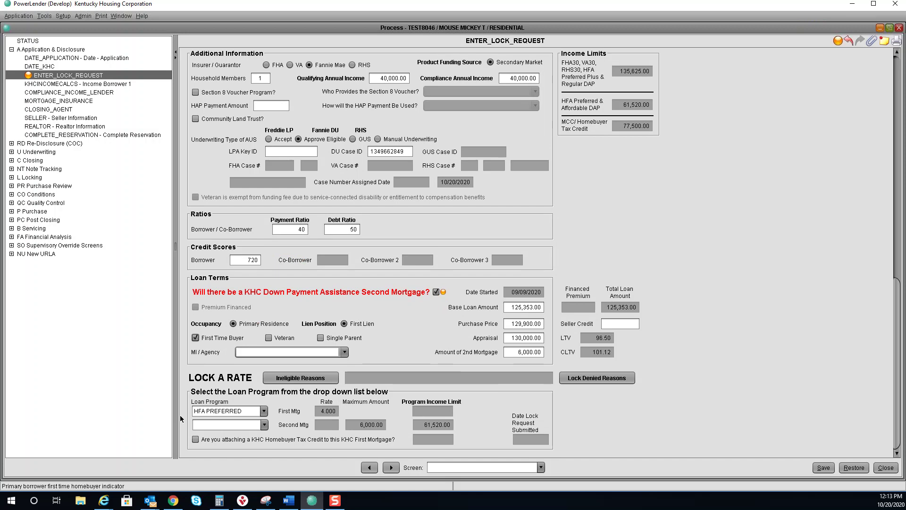
- Choose HFA PREFERRED as loan program, AFFORDABLE DAP as second mortgage program, and check the KHC tax credit
{"action": "left_click", "coordinate": [263, 410]}
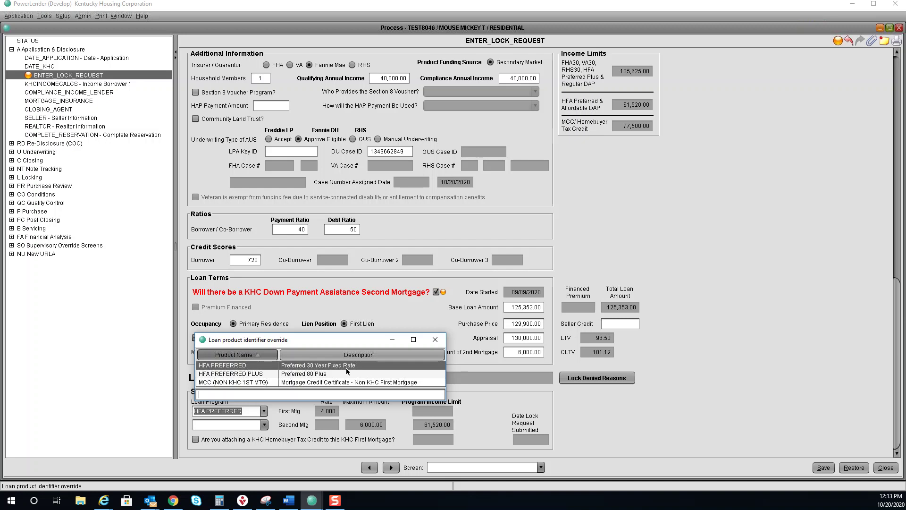
{"action": "double_click", "coordinate": [270, 365]}
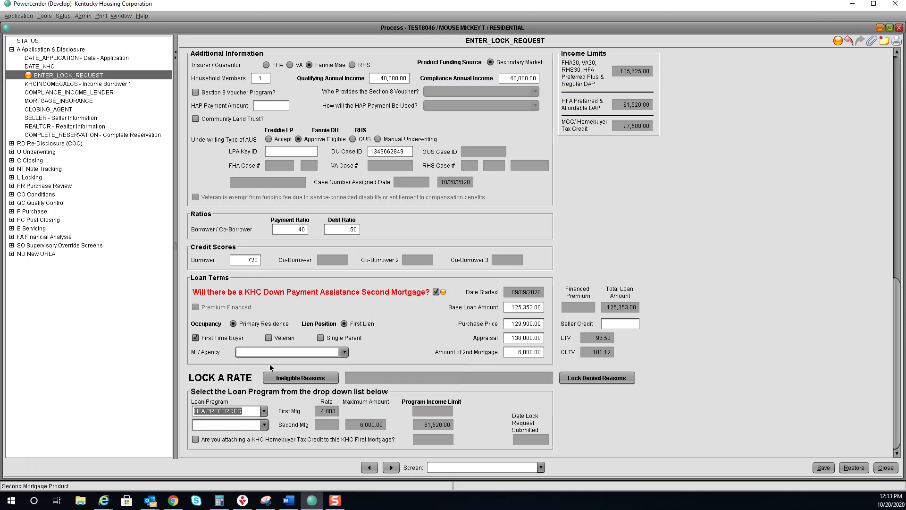
{"action": "left_click", "coordinate": [264, 425]}
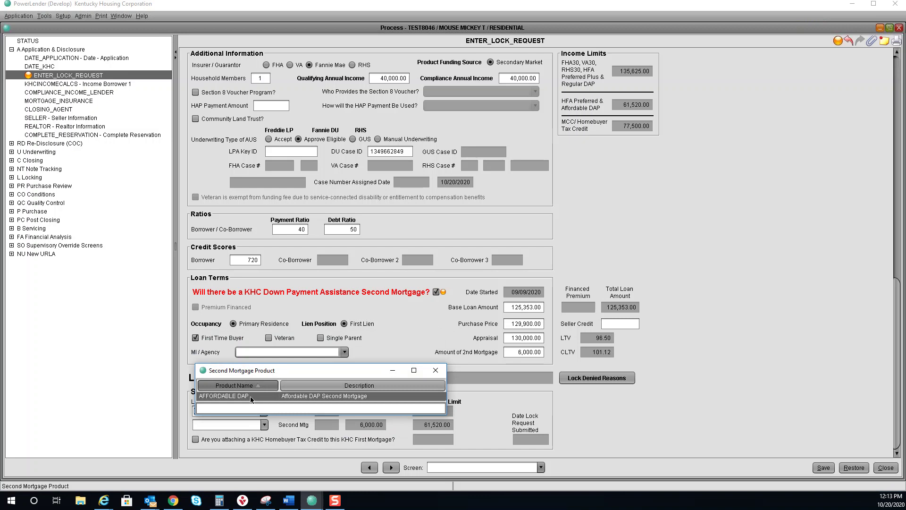
{"action": "double_click", "coordinate": [250, 396]}
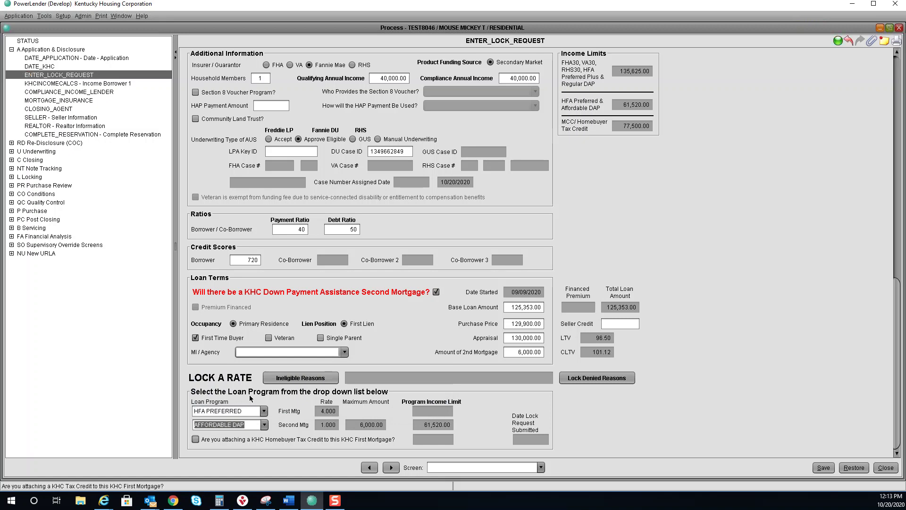
{"action": "left_click", "coordinate": [195, 439]}
- Go through KHCINCOMECALCS in the tree to the MORTGAGE_INSURANCE screen
{"action": "left_click", "coordinate": [54, 84]}
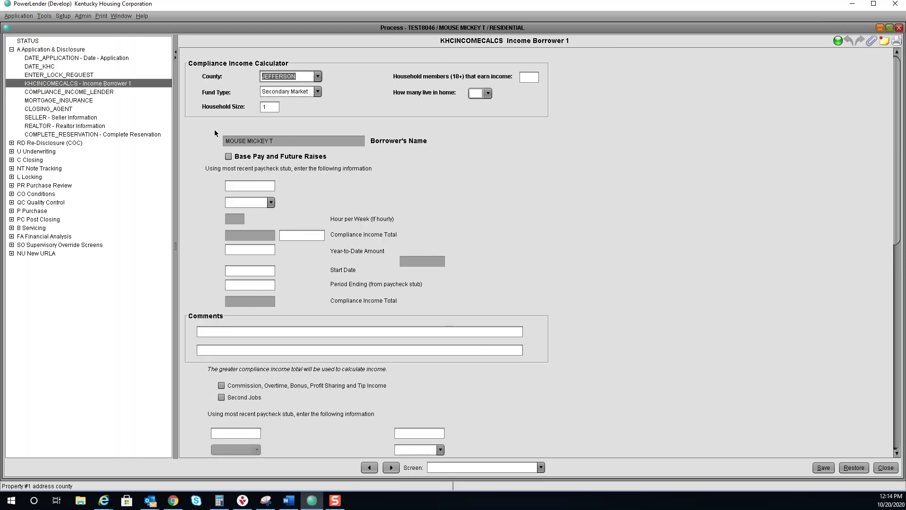
{"action": "left_click", "coordinate": [74, 101]}
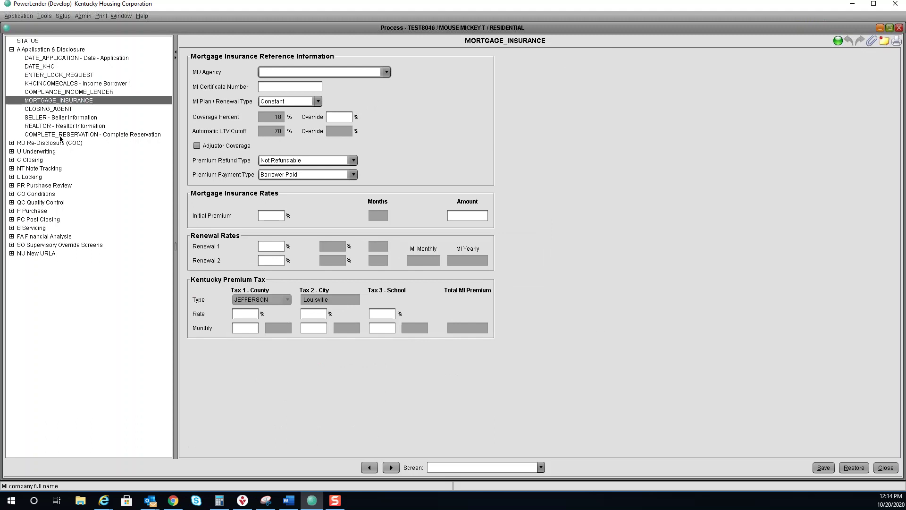
- On COMPLETE_RESERVATION, confirm the Loan Estimate is ready to print and submit the lock request
{"action": "left_click", "coordinate": [60, 135]}
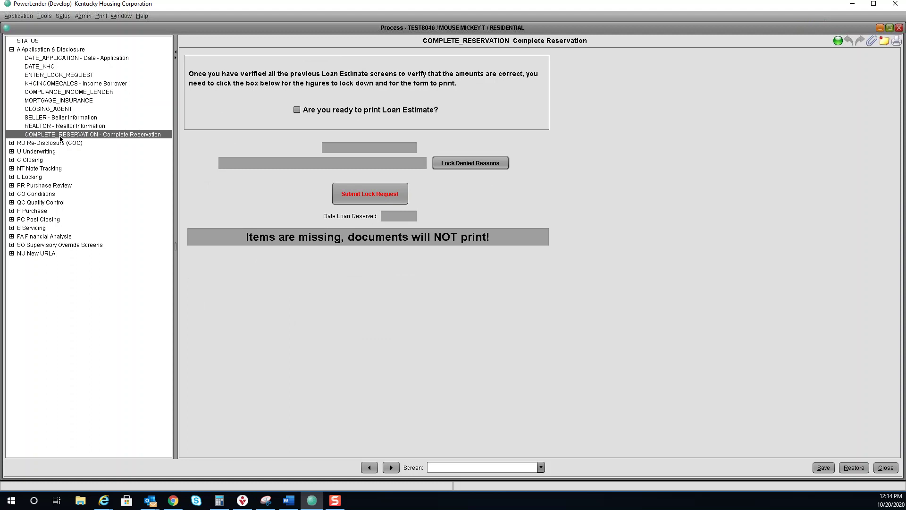
{"action": "left_click", "coordinate": [296, 110]}
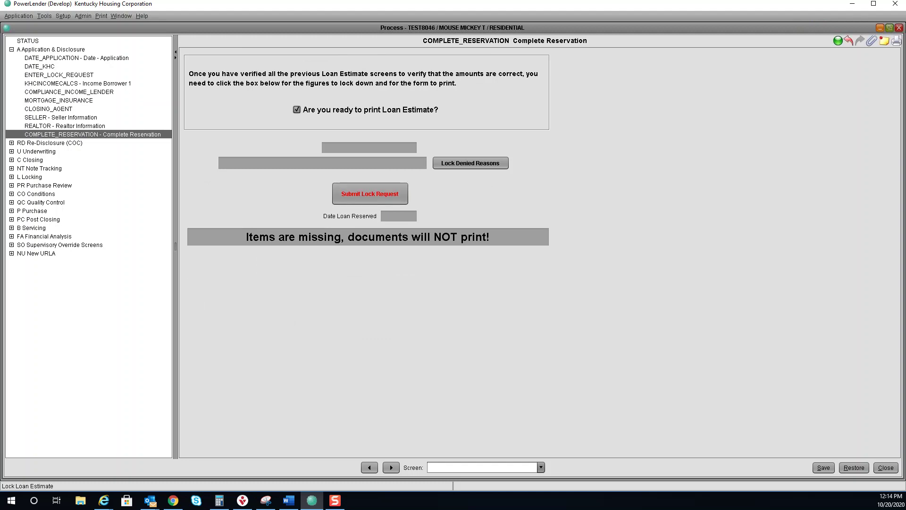
{"action": "left_click", "coordinate": [355, 196]}
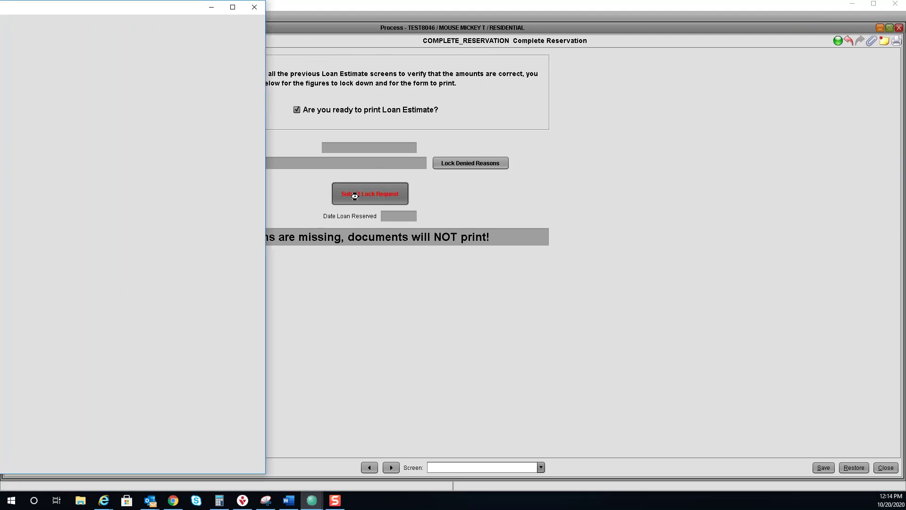